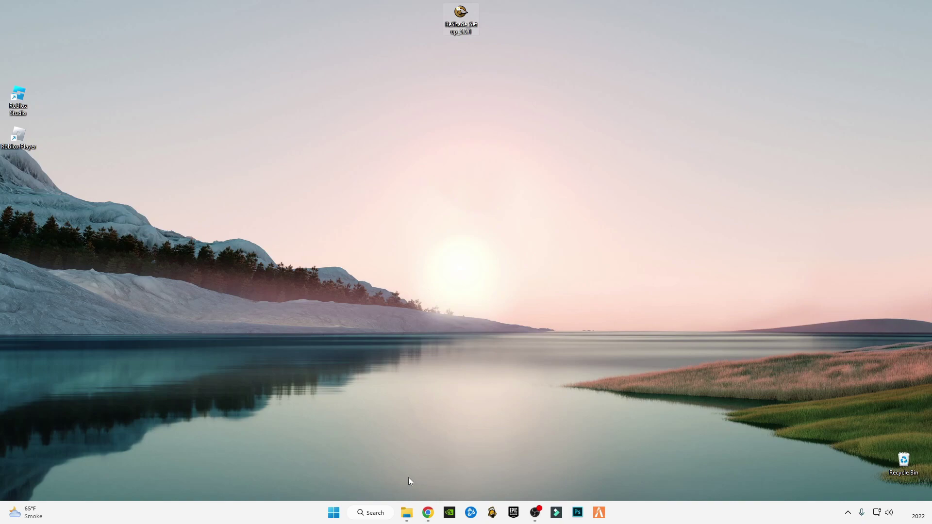
Make hidden items visible in File Explorer and close its window.
{"action": "left_click", "coordinate": [407, 513]}
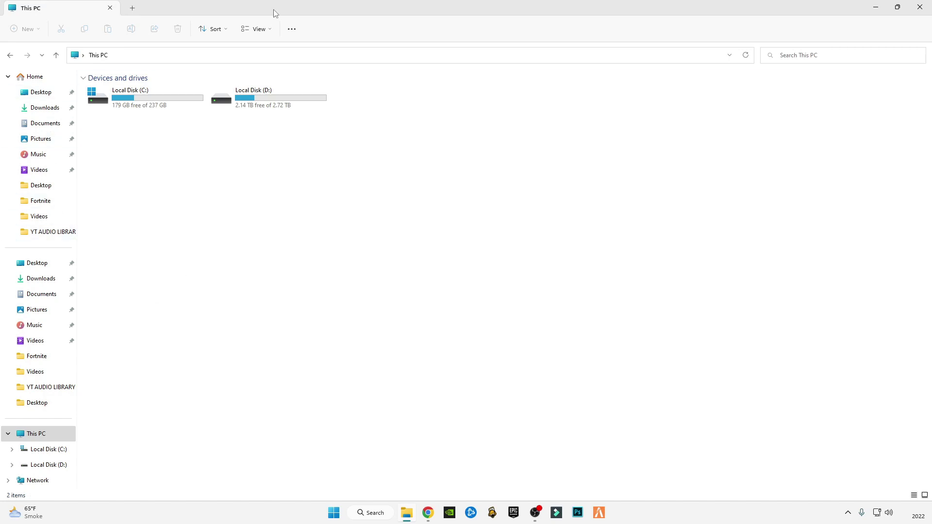
{"action": "left_click", "coordinate": [259, 28]}
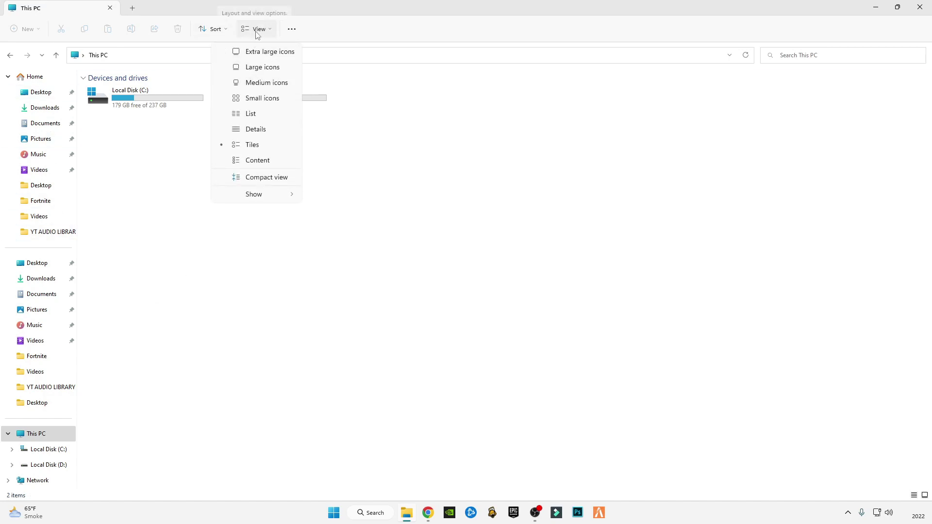
{"action": "mouse_move", "coordinate": [263, 201]}
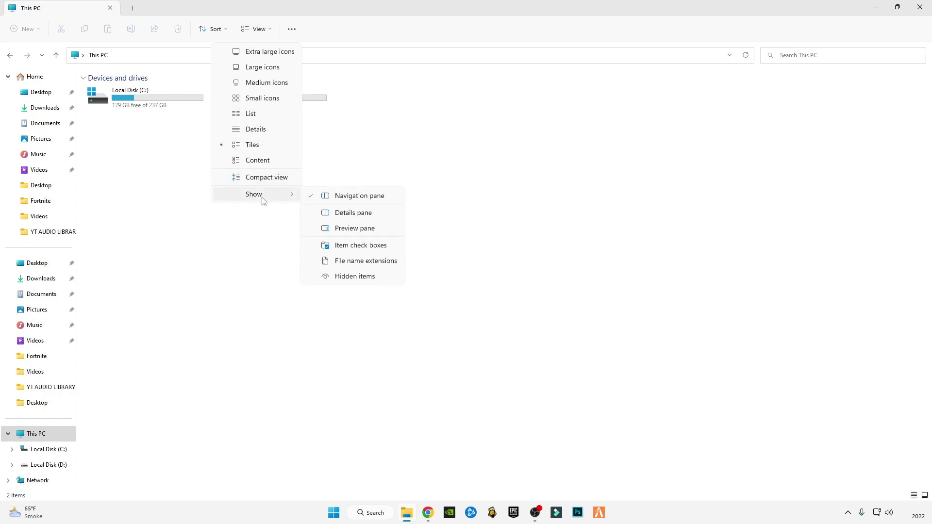
{"action": "left_click", "coordinate": [355, 278]}
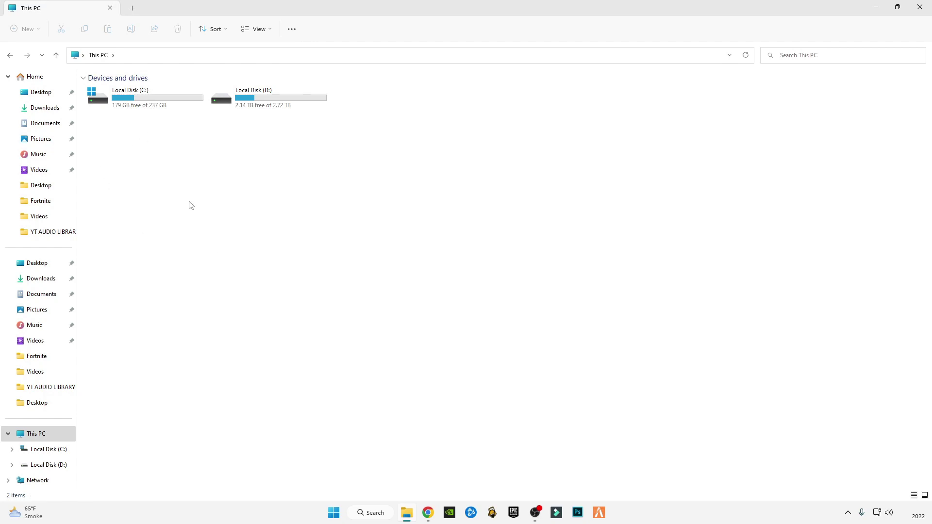
{"action": "left_click", "coordinate": [924, 6]}
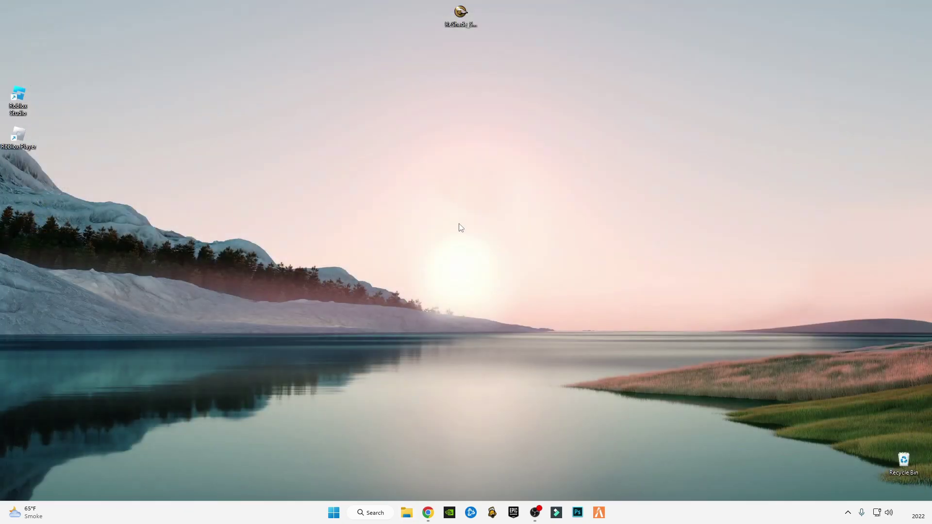
Start the ReShade setup and browse for a game executable, going to AppData\Local in the user's profile folder on drive C.
{"action": "double_click", "coordinate": [462, 22]}
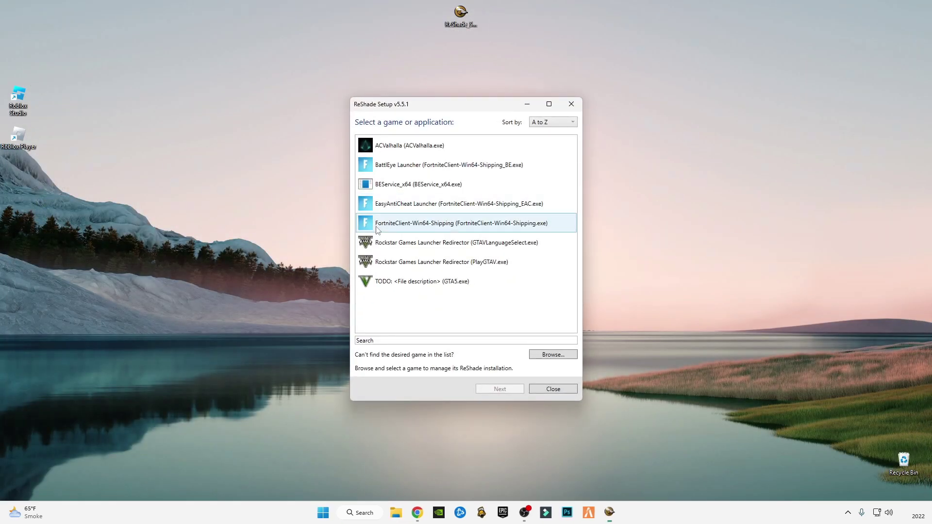
{"action": "left_click", "coordinate": [548, 357]}
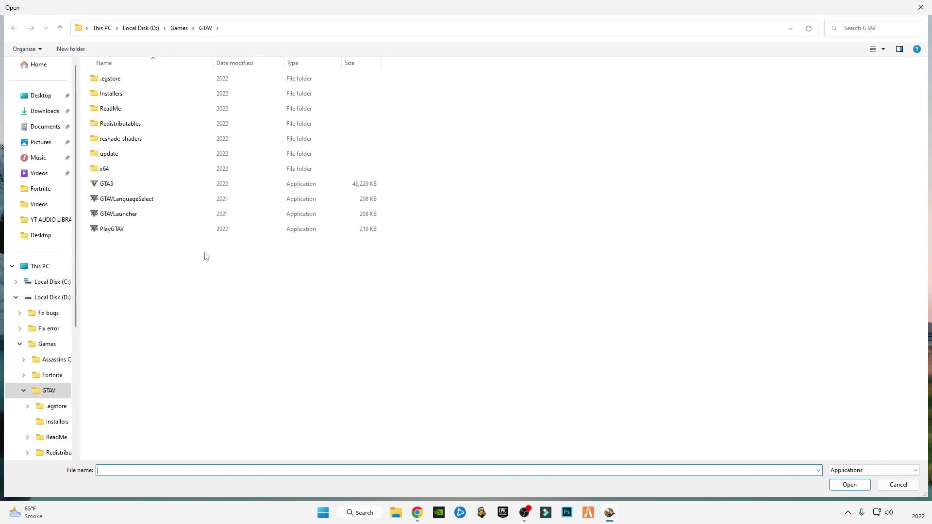
{"action": "left_click", "coordinate": [39, 281]}
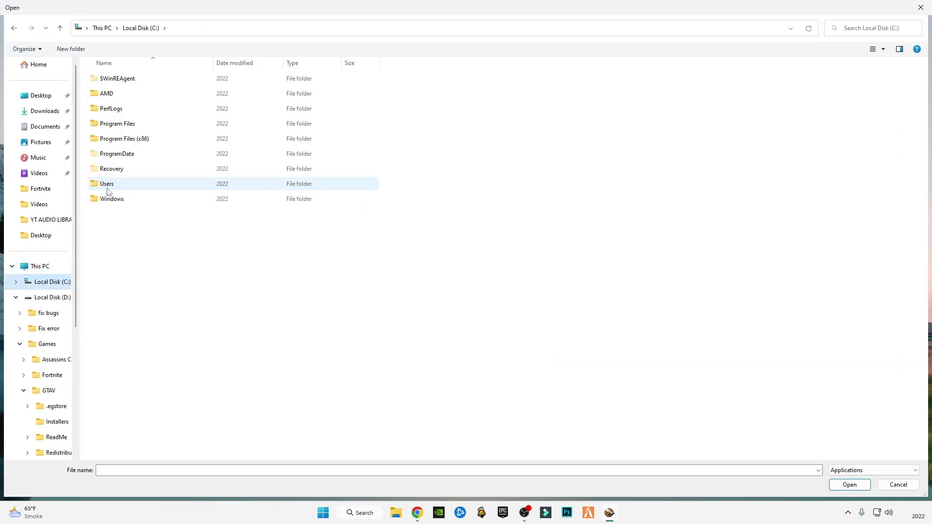
{"action": "double_click", "coordinate": [105, 184]}
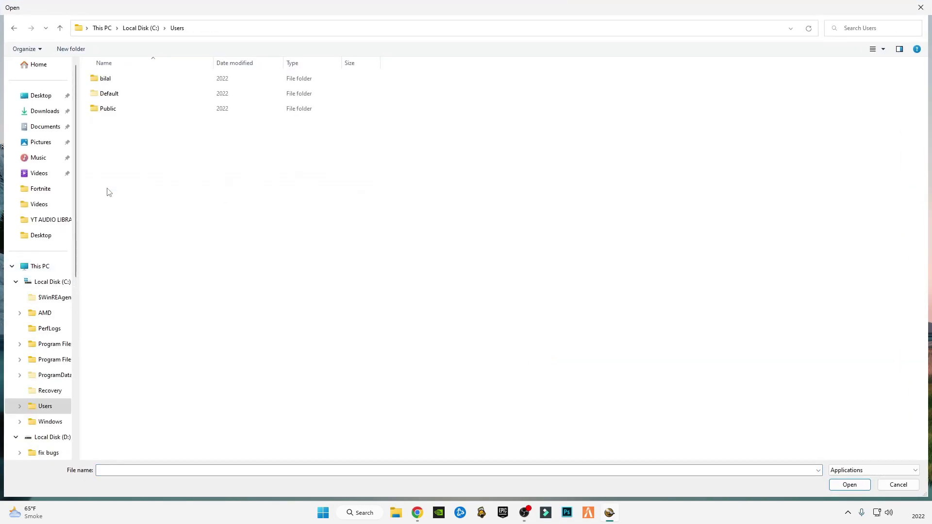
{"action": "left_click", "coordinate": [111, 80]}
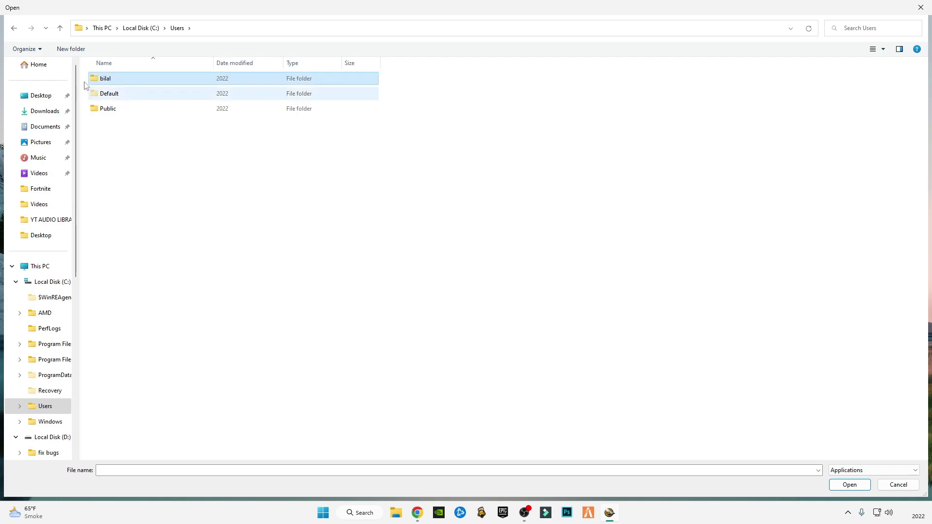
{"action": "double_click", "coordinate": [112, 81]}
{"action": "left_click", "coordinate": [114, 97]}
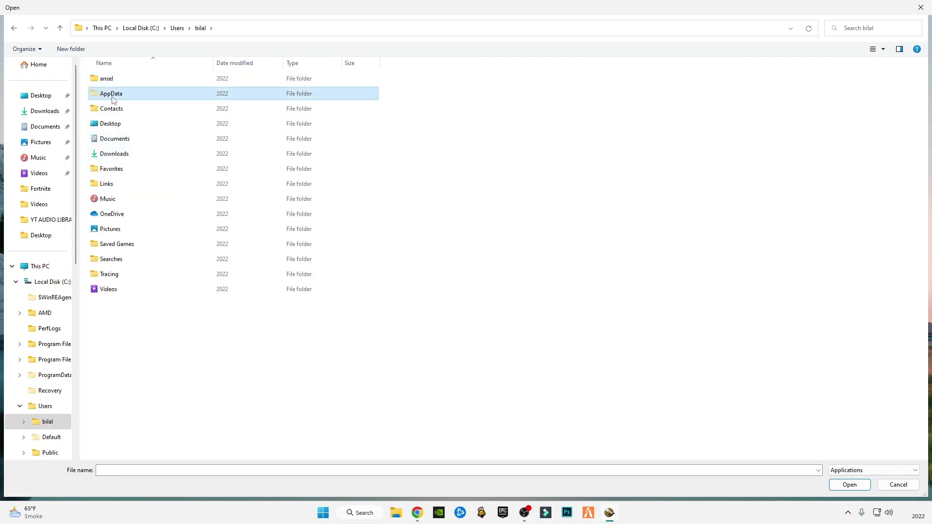
{"action": "double_click", "coordinate": [113, 97]}
{"action": "left_click", "coordinate": [118, 83]}
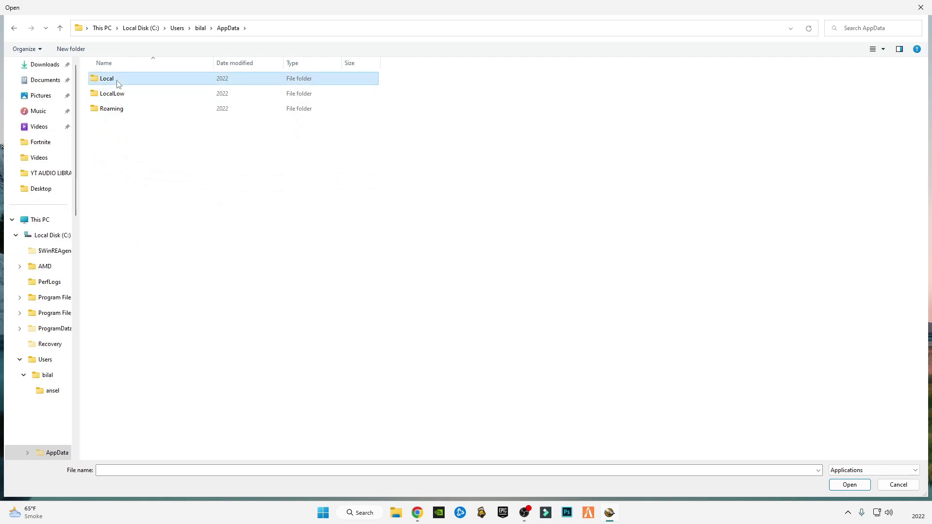
{"action": "double_click", "coordinate": [118, 83]}
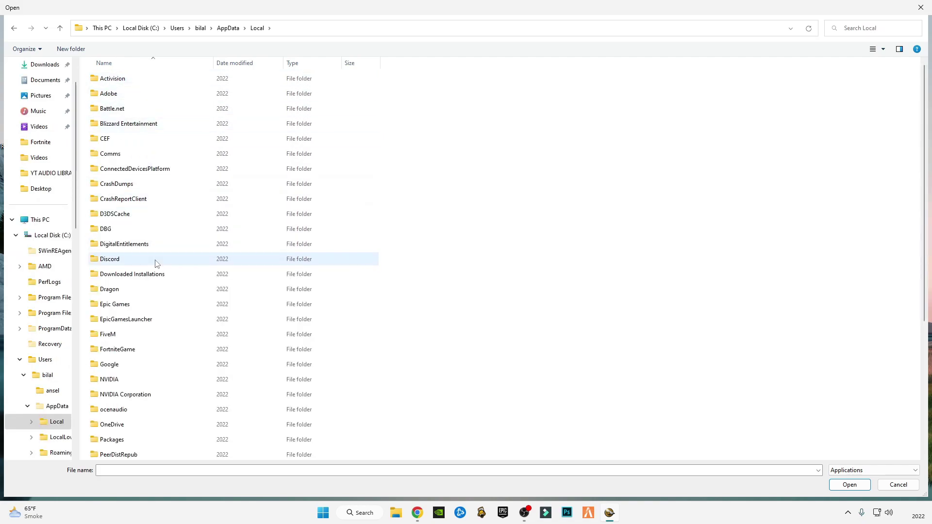
Open the Versions folder inside the Roblox folder.
{"action": "scroll", "coordinate": [155, 264], "scroll_direction": "down", "scroll_amount": 4}
{"action": "left_click", "coordinate": [145, 318]}
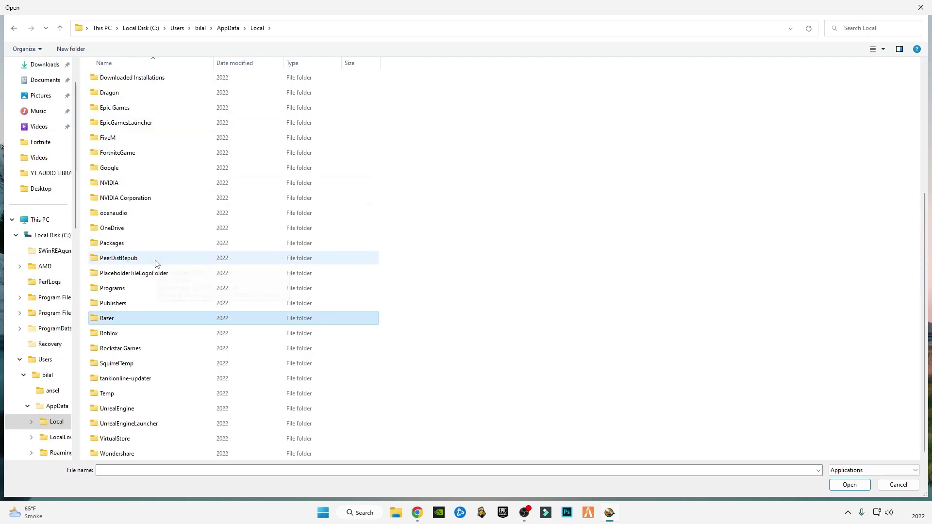
{"action": "double_click", "coordinate": [117, 334]}
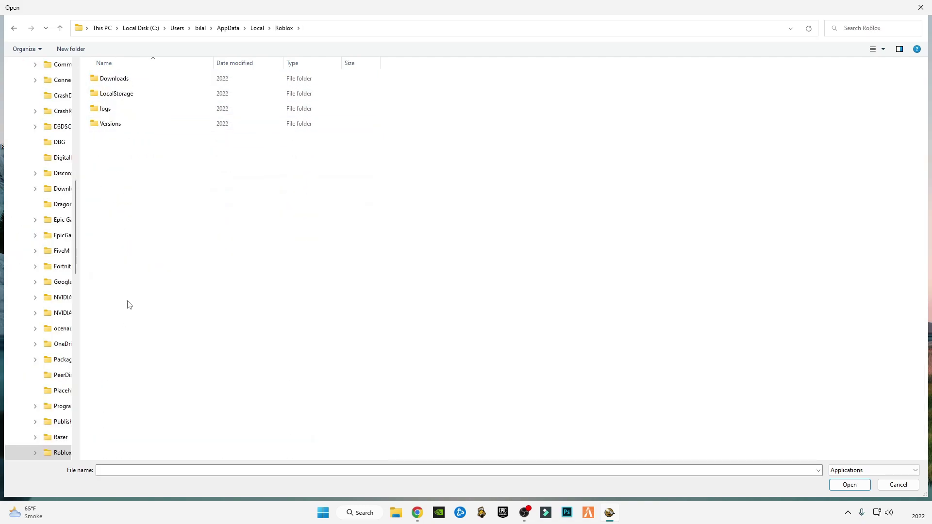
{"action": "double_click", "coordinate": [106, 124]}
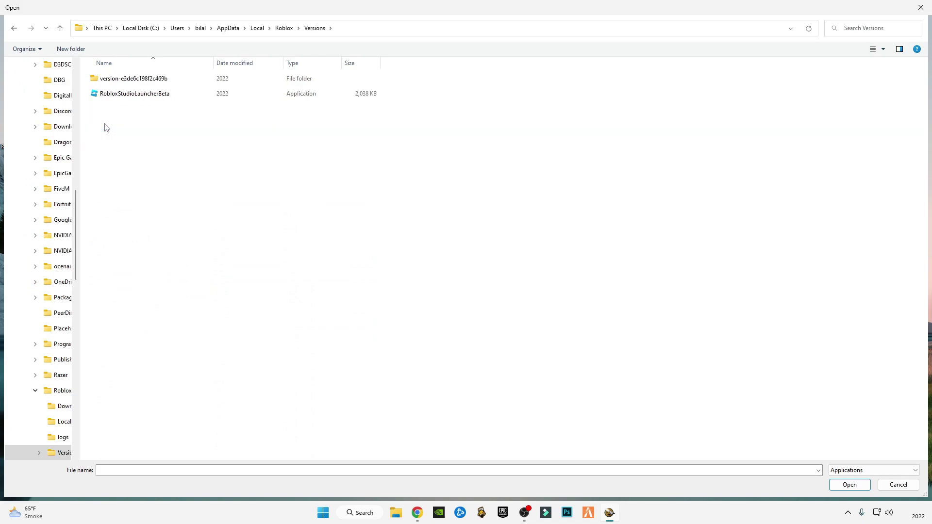
Open the version-e3de6c198f2c469b folder and choose RobloxPlayerLauncher as the target application.
{"action": "left_click", "coordinate": [112, 82]}
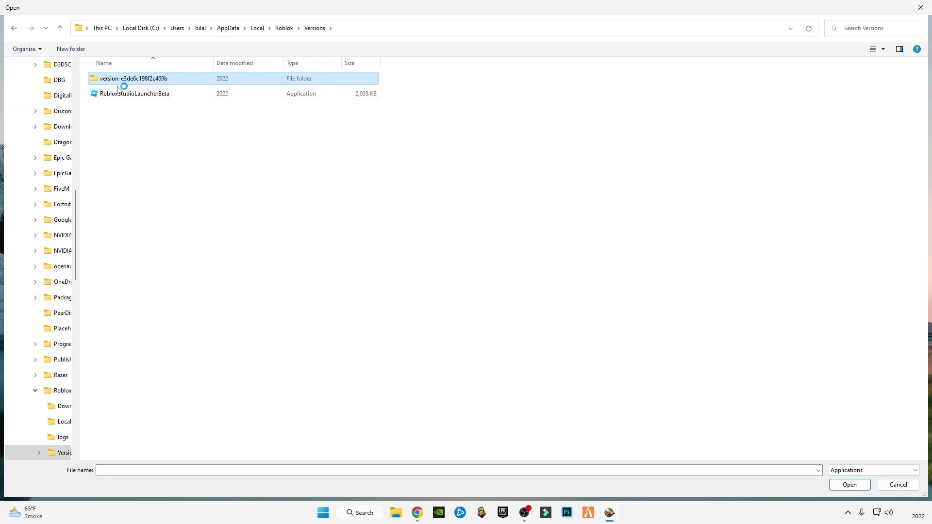
{"action": "left_click", "coordinate": [122, 101]}
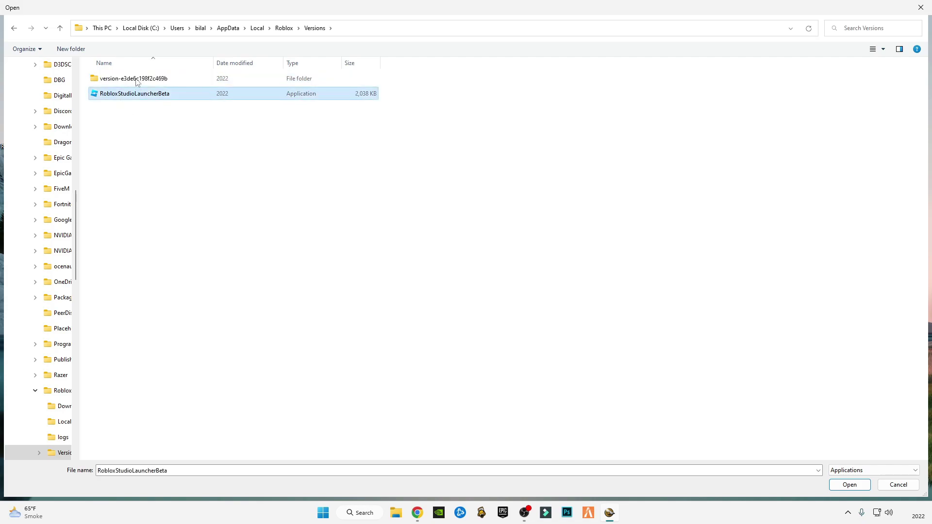
{"action": "left_click", "coordinate": [138, 79]}
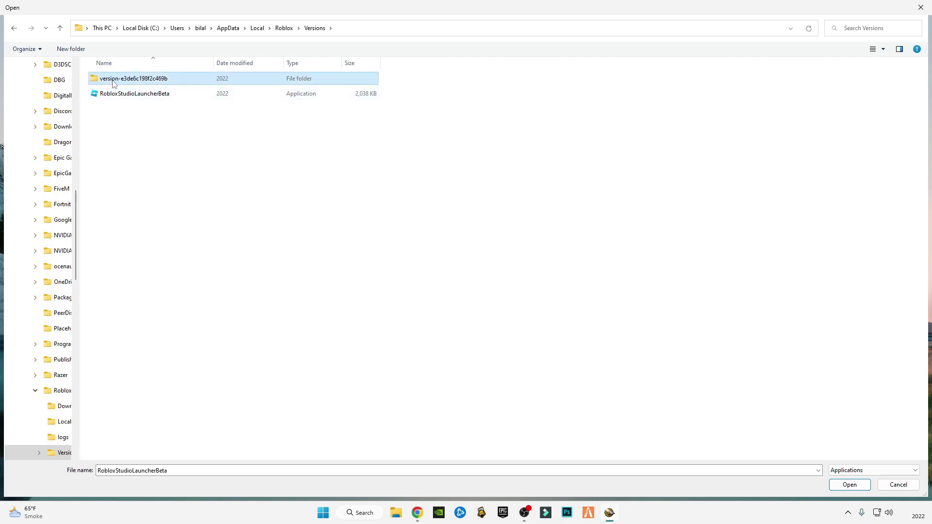
{"action": "mouse_move", "coordinate": [113, 83]}
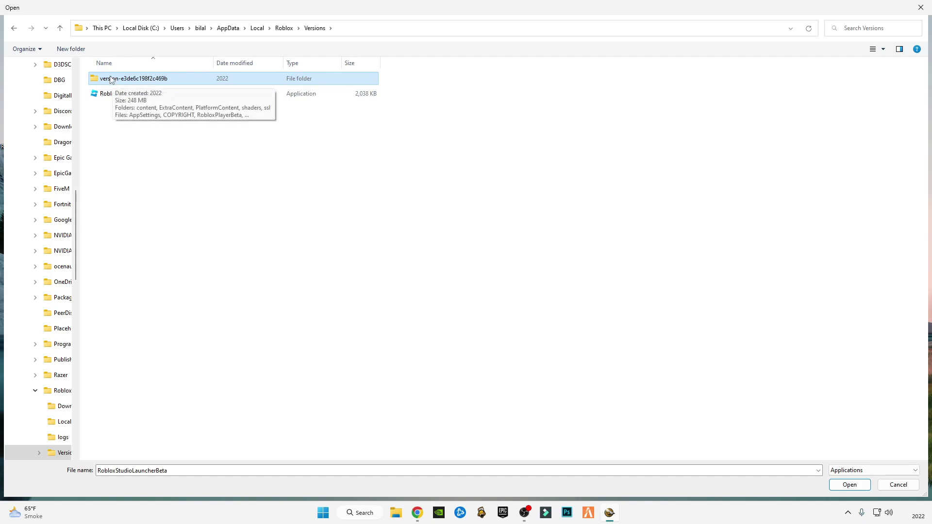
{"action": "double_click", "coordinate": [115, 79]}
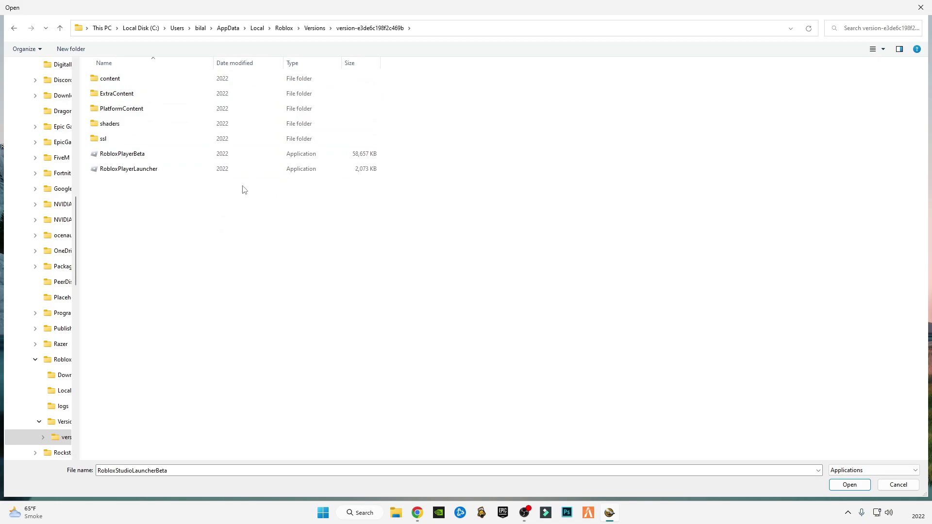
{"action": "left_click", "coordinate": [152, 173]}
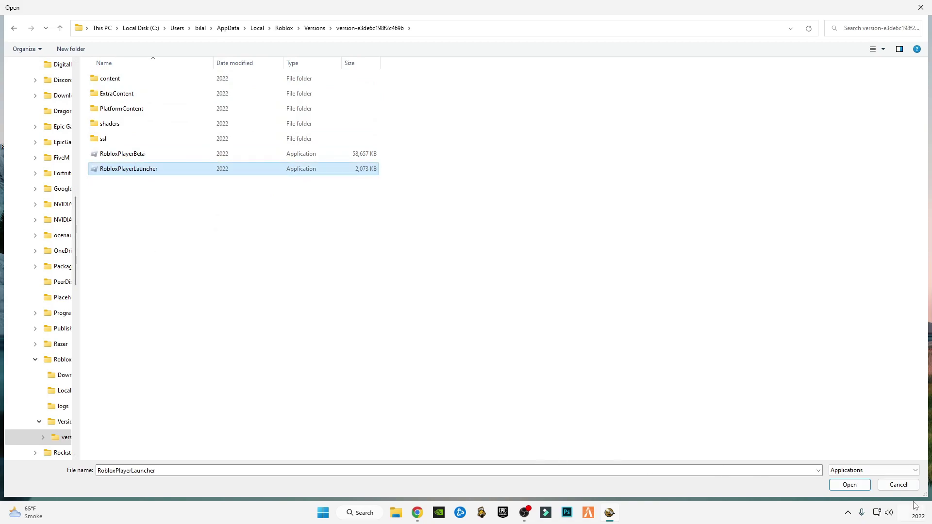
{"action": "left_click", "coordinate": [864, 486]}
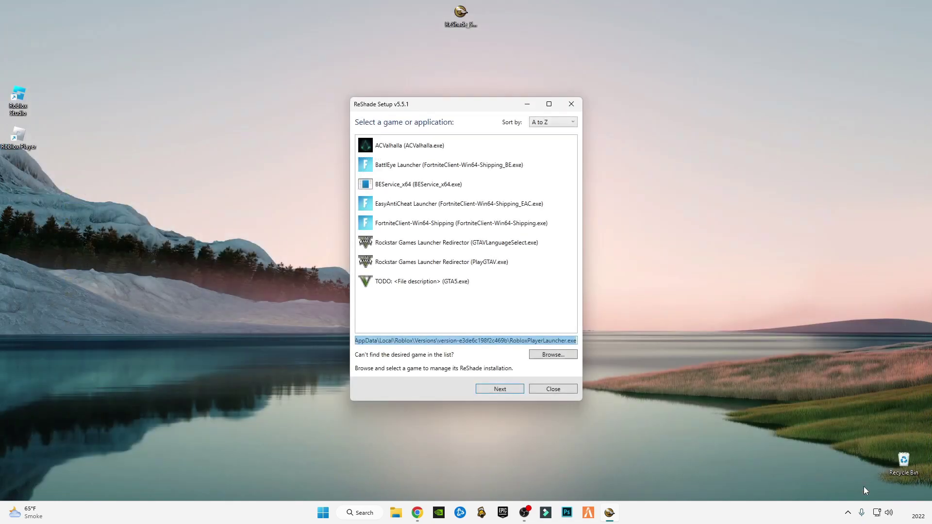
Proceed with the chosen application, keep DirectX 10/11/12 as the rendering API and skip the preset selection.
{"action": "left_click", "coordinate": [514, 389]}
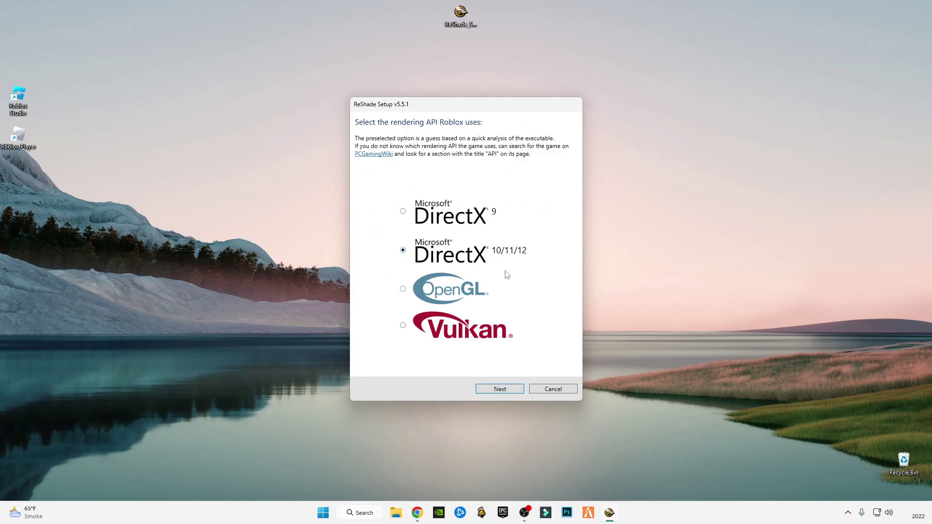
{"action": "left_click", "coordinate": [518, 389]}
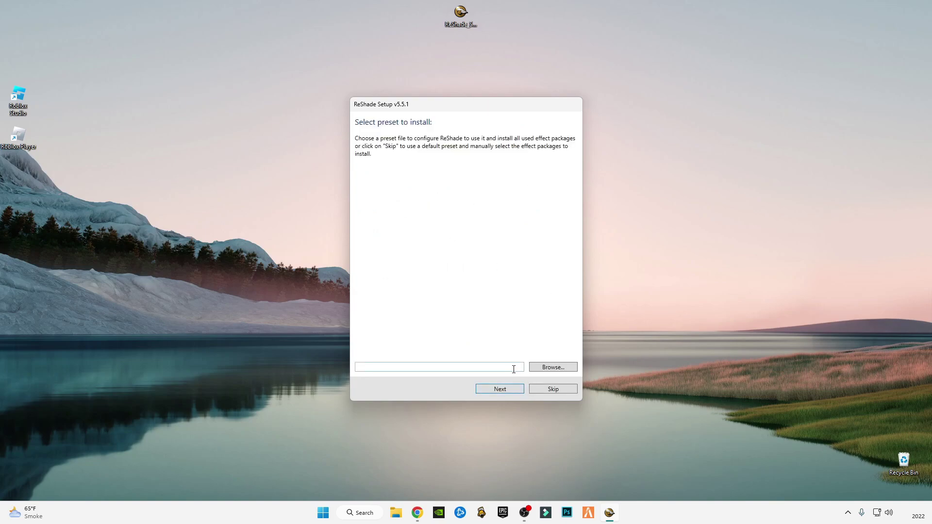
{"action": "left_click", "coordinate": [552, 390]}
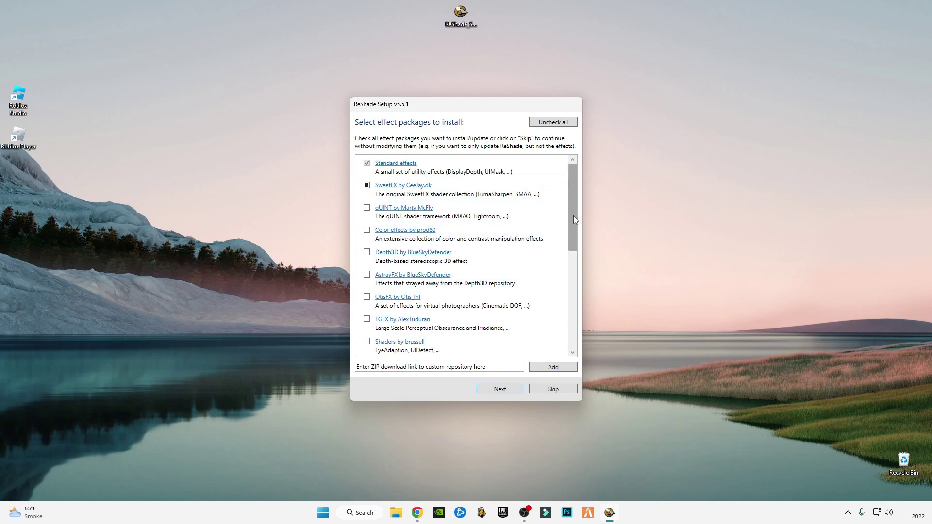
Install the preselected Standard effects and SweetFX packages with all SweetFX files checked, and finish the setup.
{"action": "left_click_drag", "start_coordinate": [574, 214], "coordinate": [573, 178]}
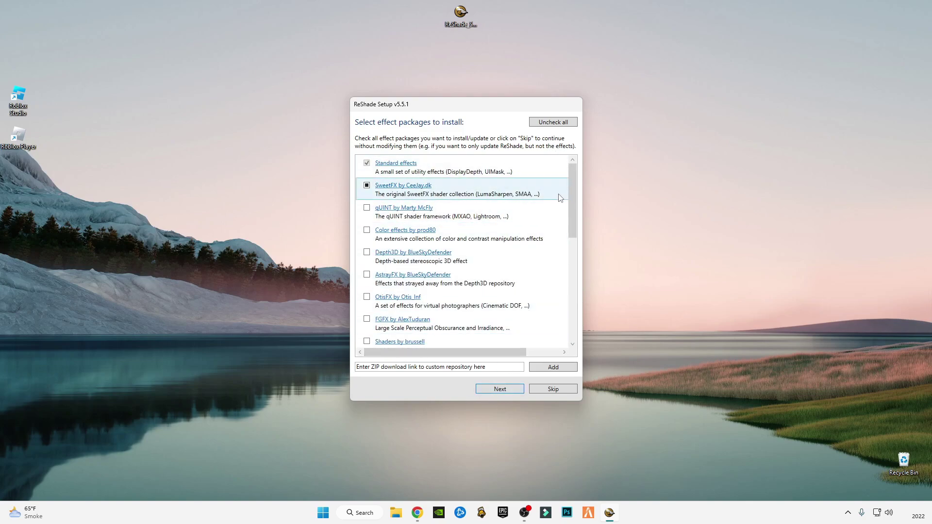
{"action": "left_click_drag", "start_coordinate": [572, 194], "coordinate": [574, 339]}
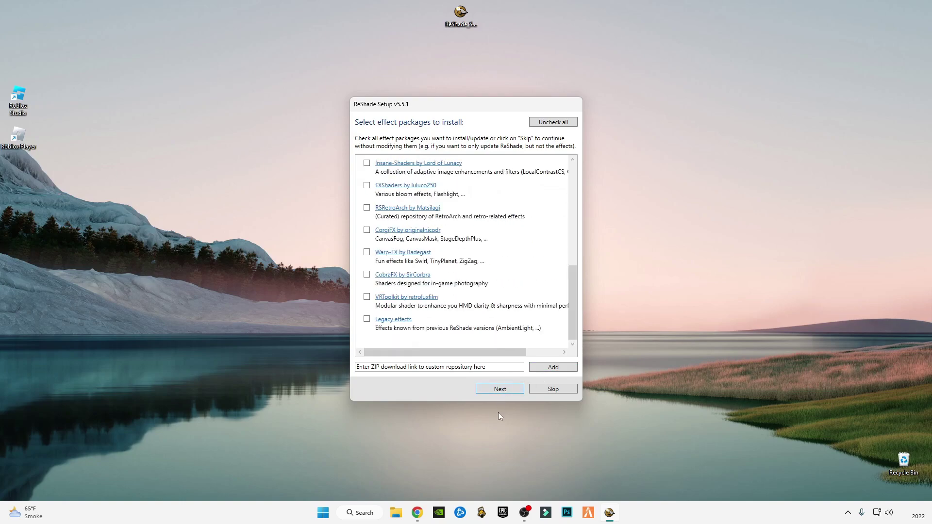
{"action": "scroll", "coordinate": [429, 287], "scroll_direction": "up", "scroll_amount": 5}
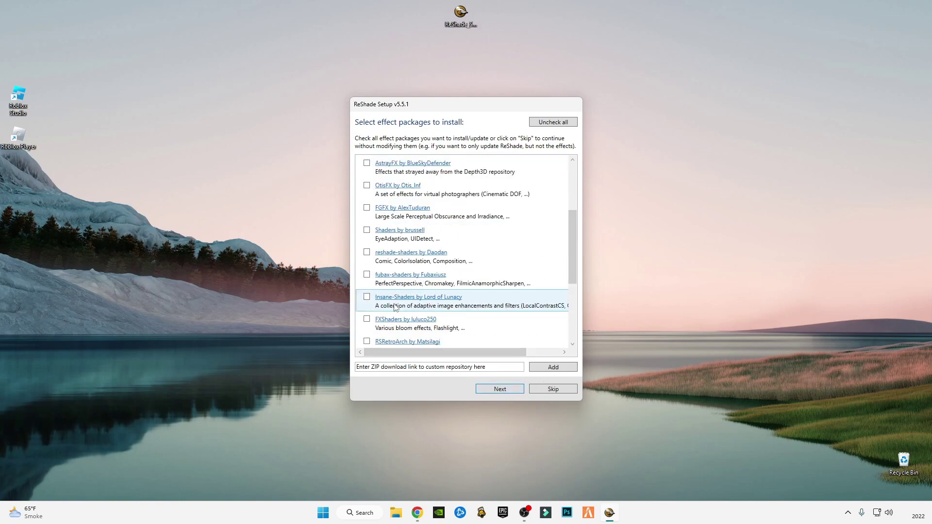
{"action": "scroll", "coordinate": [526, 327], "scroll_direction": "up", "scroll_amount": 2}
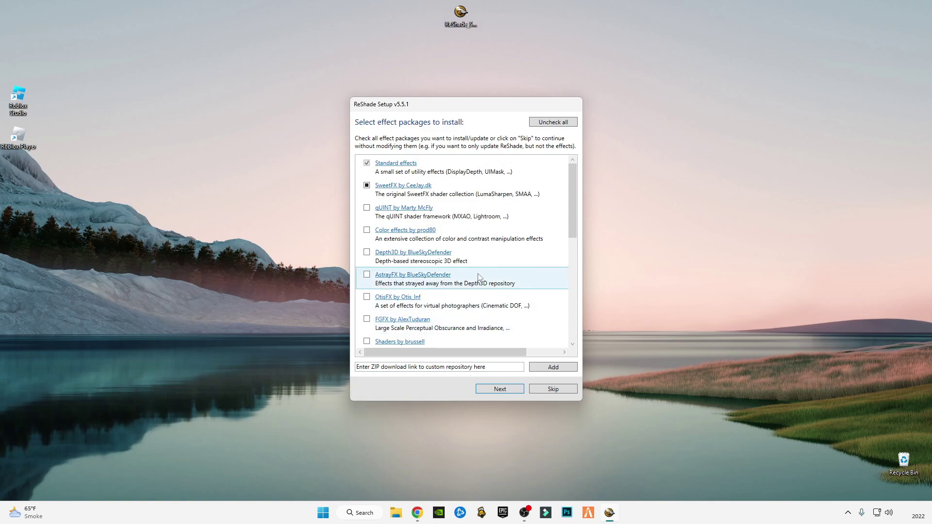
{"action": "left_click", "coordinate": [501, 389]}
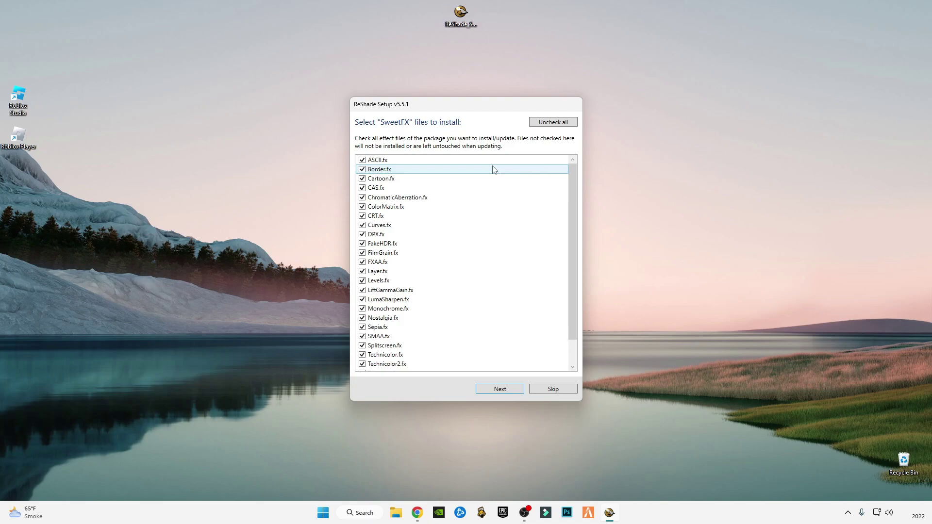
{"action": "left_click", "coordinate": [519, 392]}
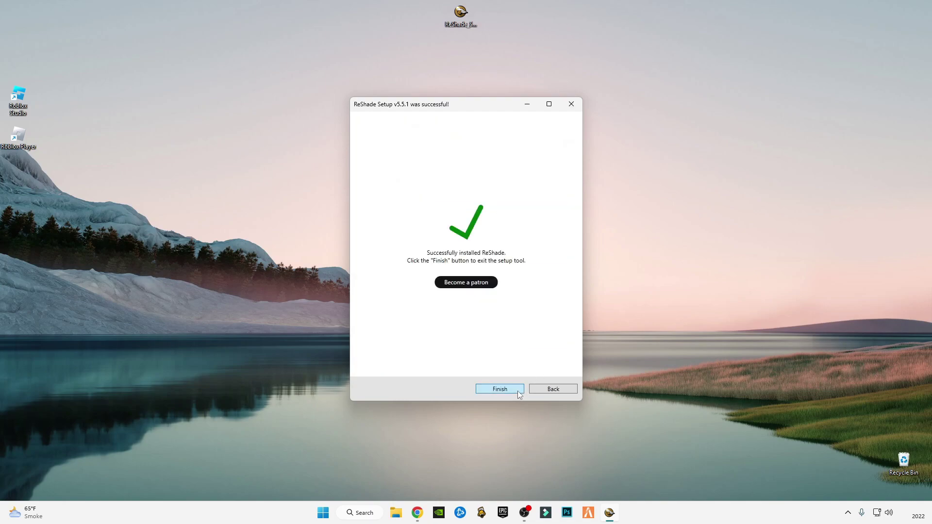
{"action": "left_click", "coordinate": [518, 391]}
Switch to Chrome, launch Blox Fruits in the Roblox app from its game page and minimise the browser.
{"action": "left_click", "coordinate": [428, 513]}
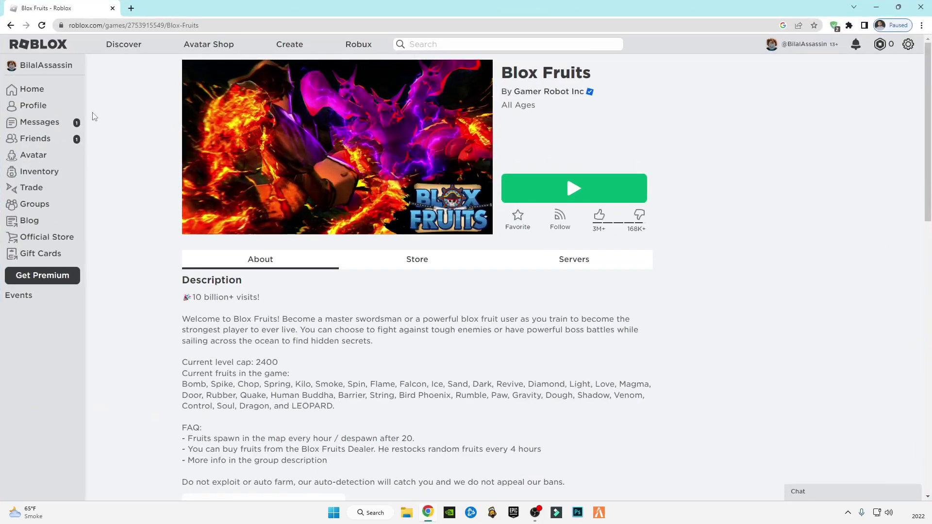
{"action": "left_click", "coordinate": [543, 182]}
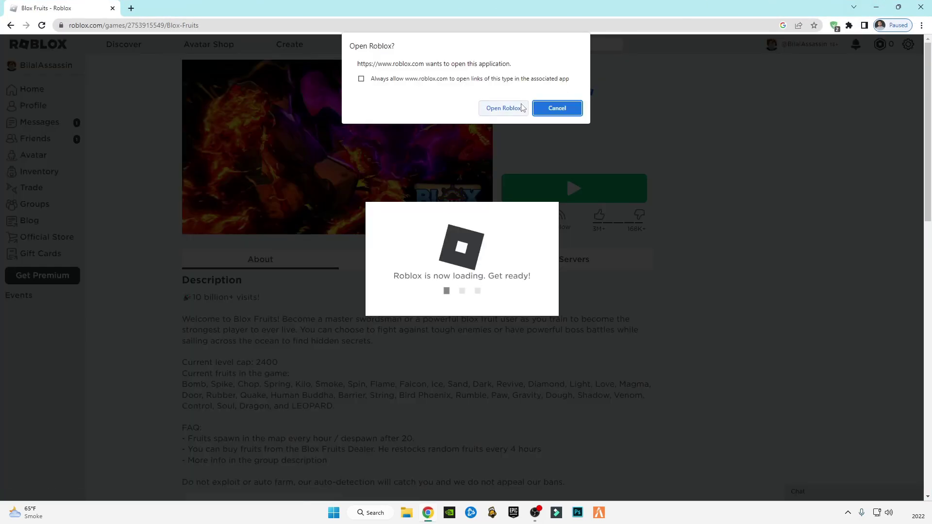
{"action": "left_click", "coordinate": [522, 108]}
{"action": "left_click", "coordinate": [877, 7]}
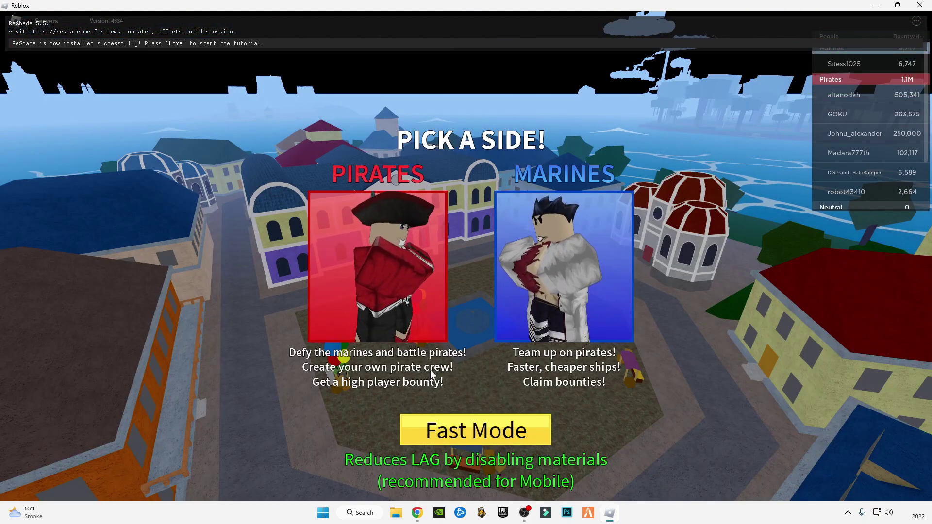
Join the Pirates side in Blox Fruits and open the ReShade overlay in the game.
{"action": "left_click", "coordinate": [389, 281]}
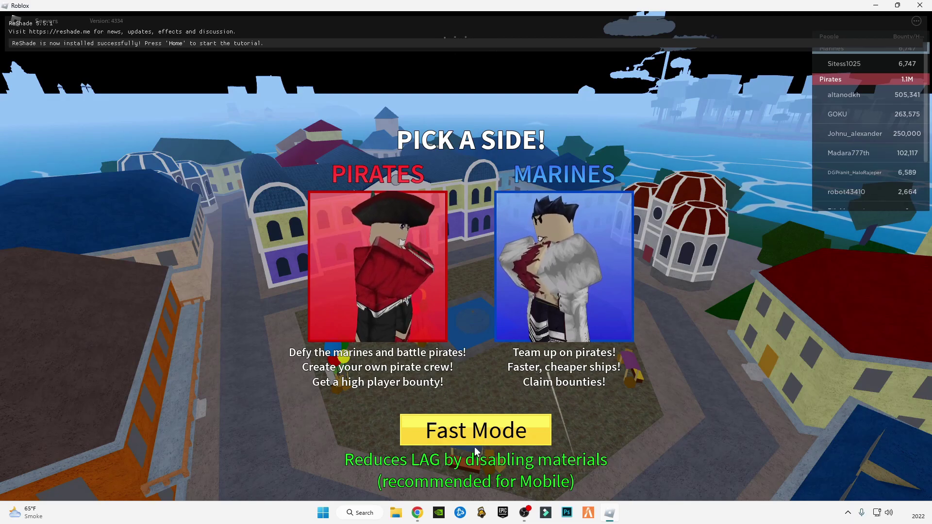
{"action": "left_click", "coordinate": [415, 290]}
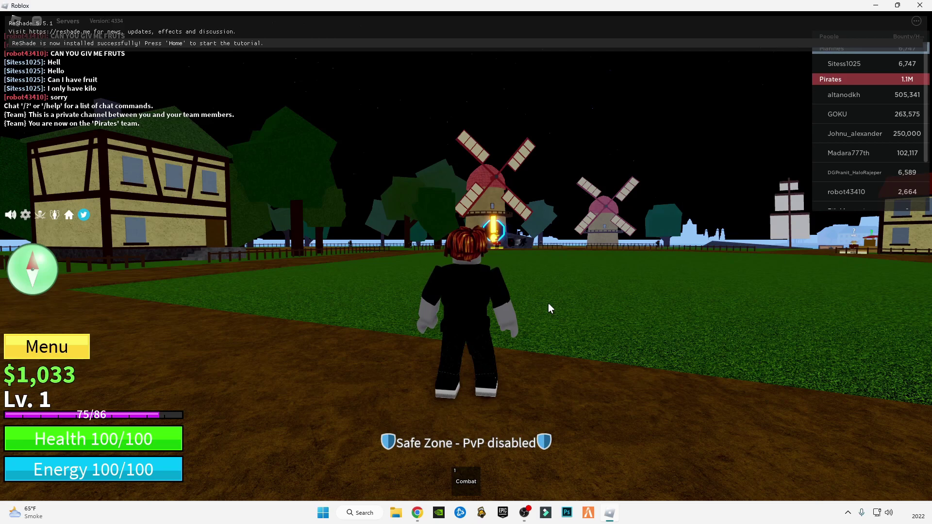
{"action": "key", "text": "Home"}
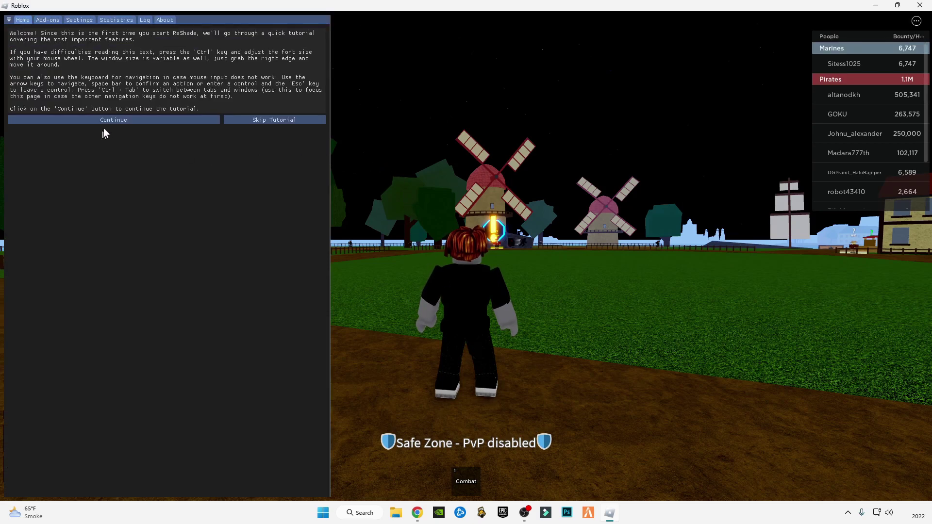
Go through the ReShade introductory tutorial to the end, keeping the ReShadePreset preset.
{"action": "left_click", "coordinate": [115, 121]}
{"action": "left_click", "coordinate": [116, 128]}
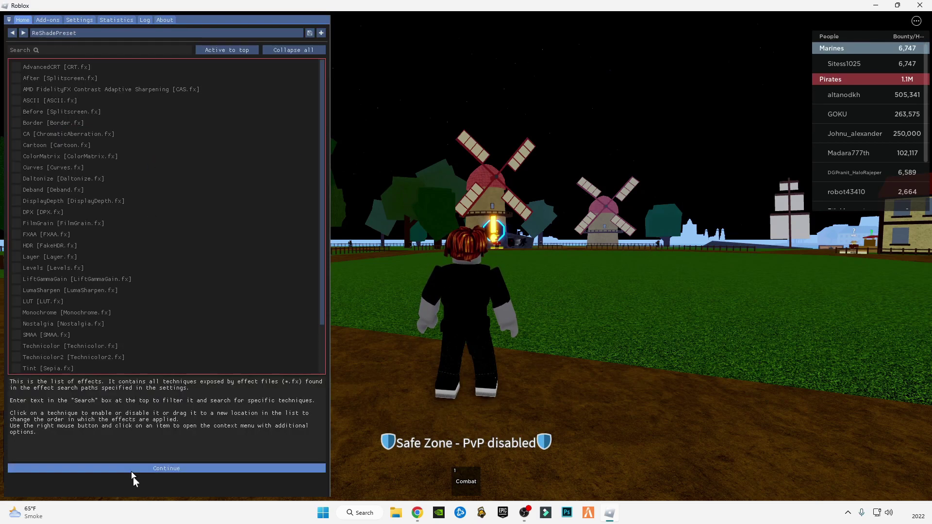
{"action": "left_click", "coordinate": [148, 468]}
{"action": "left_click", "coordinate": [152, 490]}
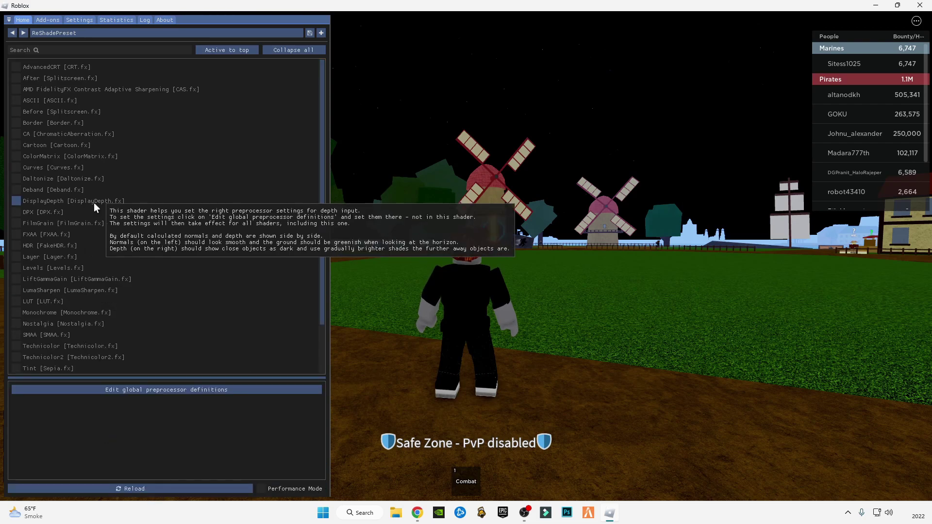
Reorder the effect list so that HDR [FakeHDR.fx] sits between DisplayDepth and DPX.
{"action": "scroll", "coordinate": [321, 196], "scroll_direction": "down", "scroll_amount": 2}
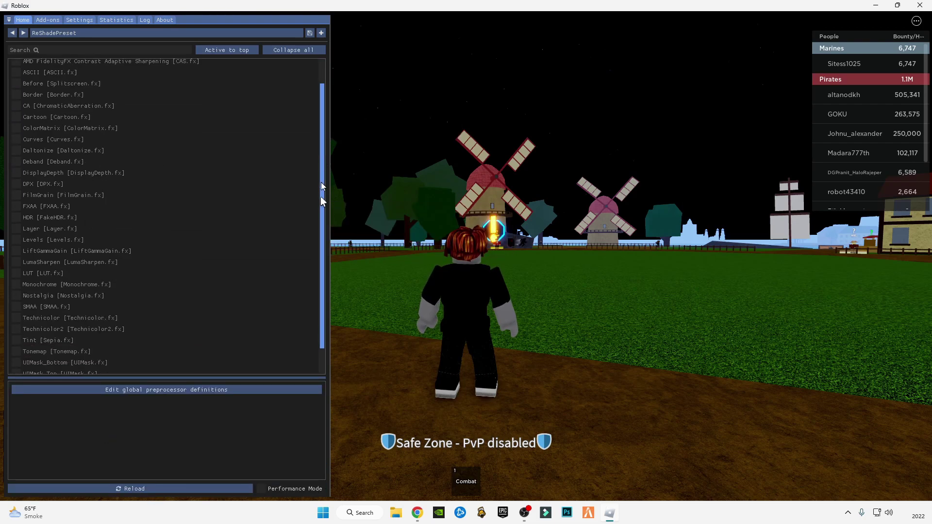
{"action": "scroll", "coordinate": [322, 262], "scroll_direction": "up", "scroll_amount": 2}
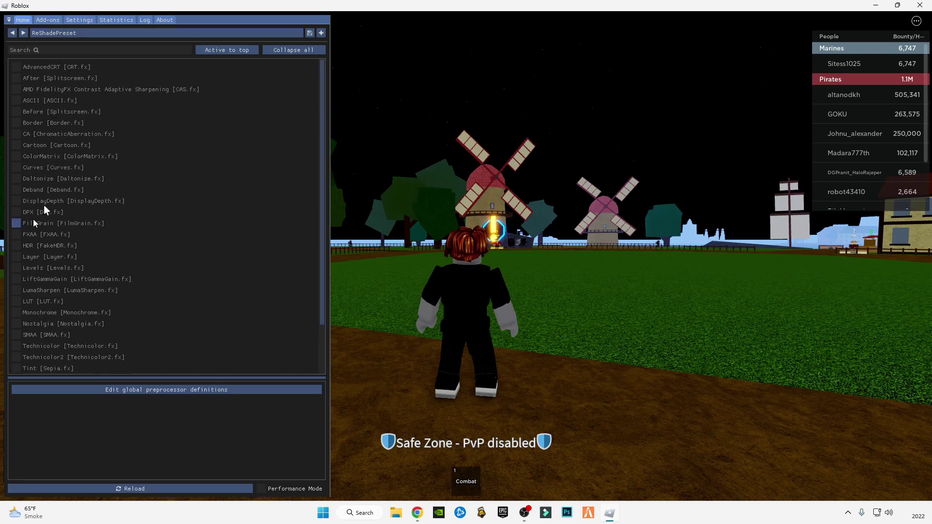
{"action": "left_click_drag", "start_coordinate": [49, 246], "coordinate": [59, 212]}
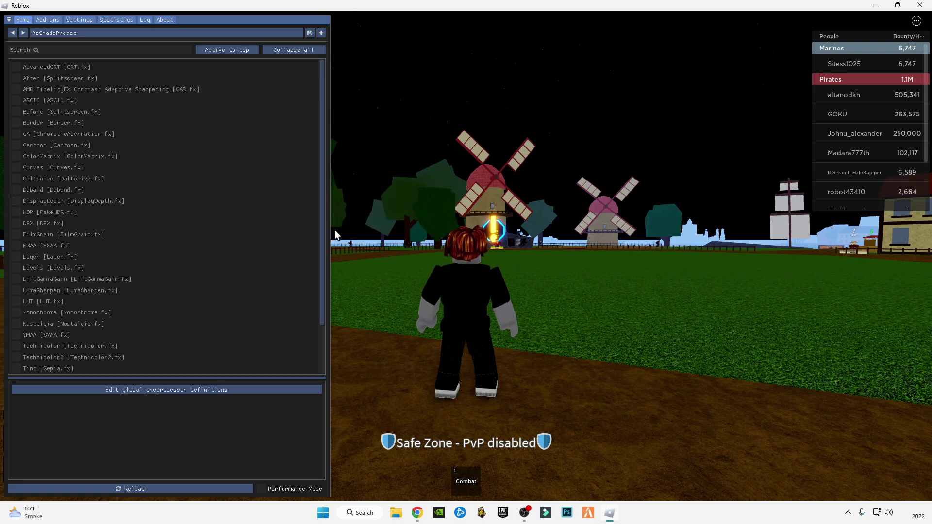
{"action": "left_click_drag", "start_coordinate": [322, 230], "coordinate": [325, 133]}
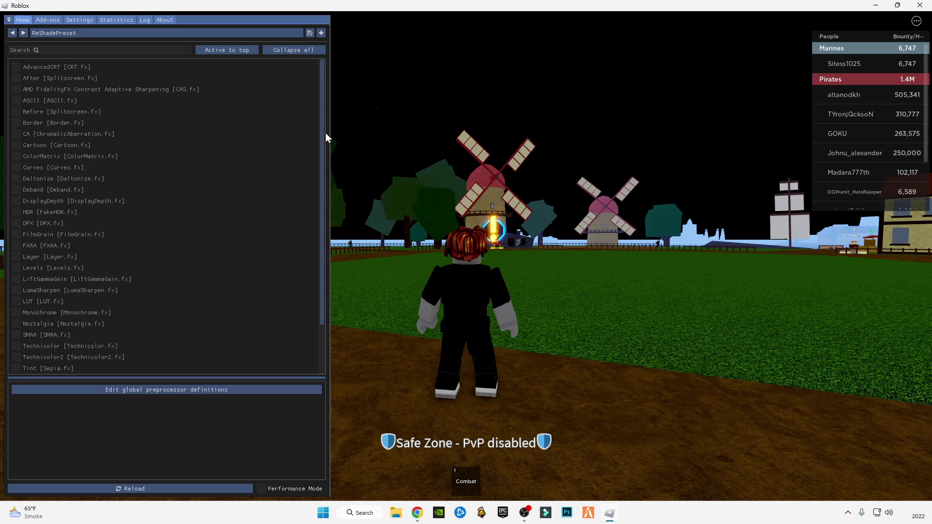
Try the HDR and Levels effects on the game view, and disable both again.
{"action": "left_click", "coordinate": [16, 215]}
{"action": "left_click", "coordinate": [16, 215]}
{"action": "left_click", "coordinate": [16, 213]}
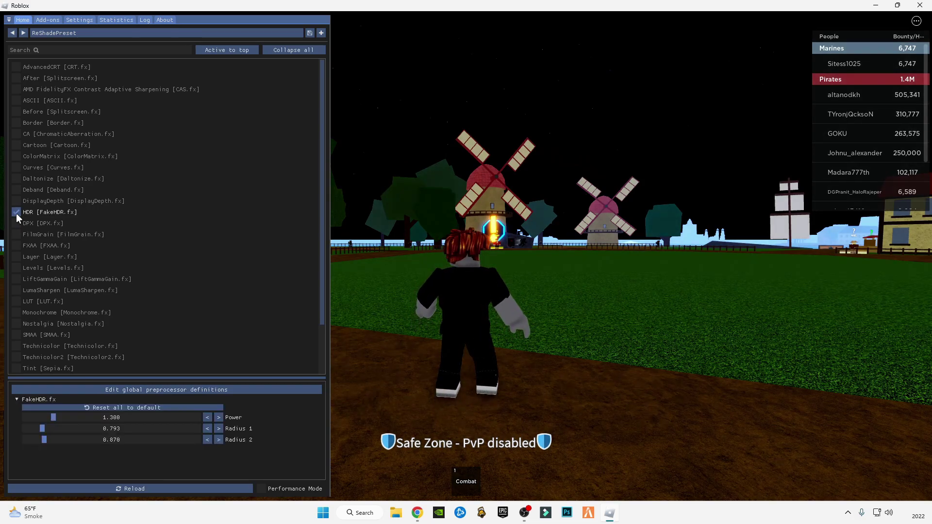
{"action": "left_click", "coordinate": [15, 269]}
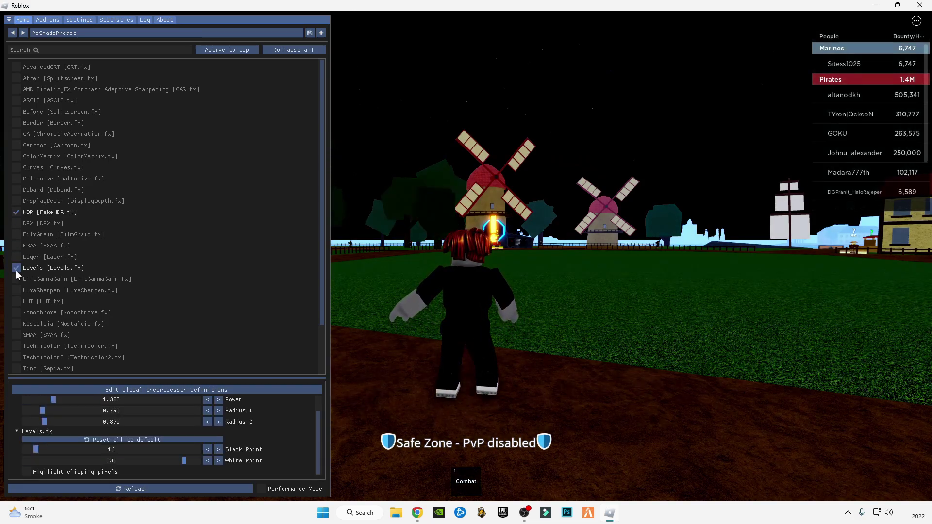
{"action": "left_click", "coordinate": [15, 269]}
{"action": "left_click", "coordinate": [17, 213]}
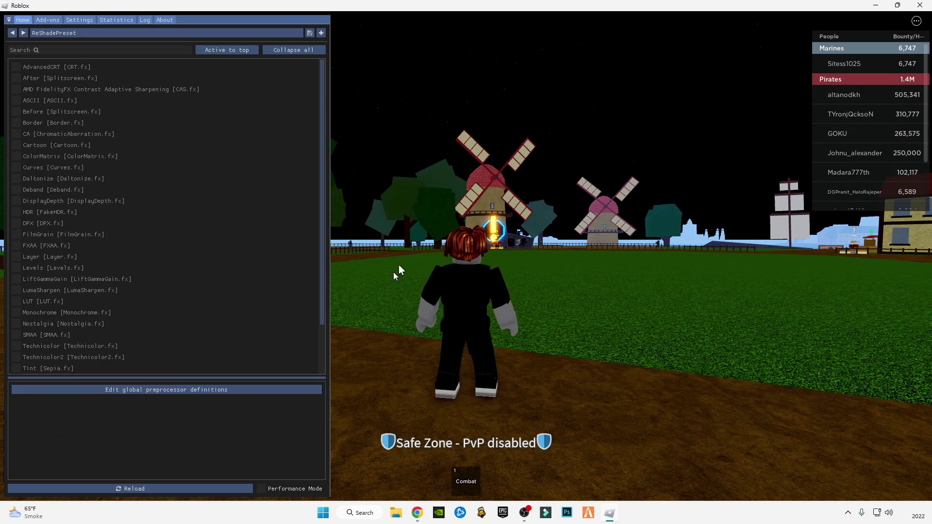